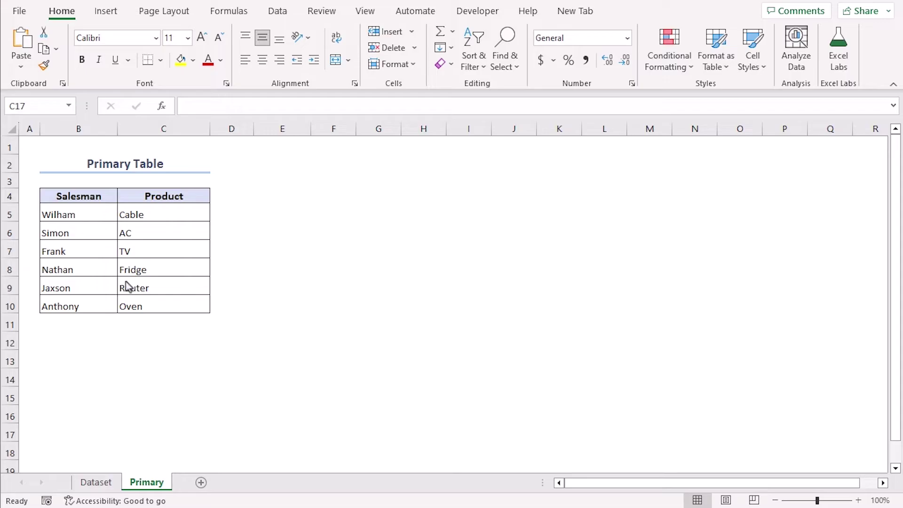
- Select B4:C10 on the Primary sheet and name the range Primary
left_click_drag(67, 195, 174, 298)
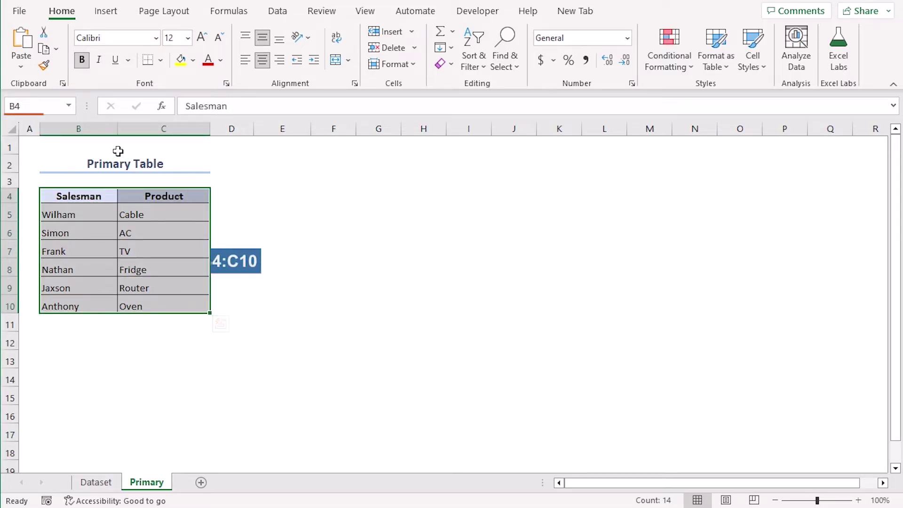
left_click(44, 102)
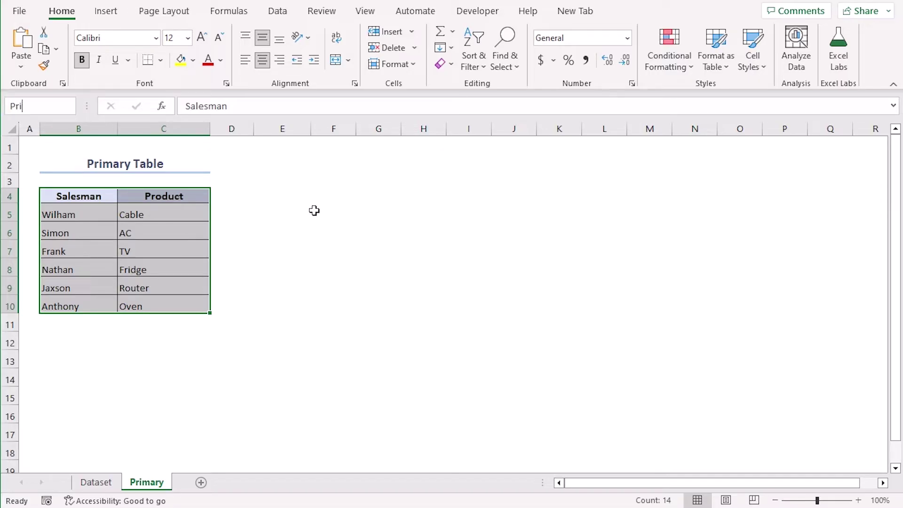
key("Return")
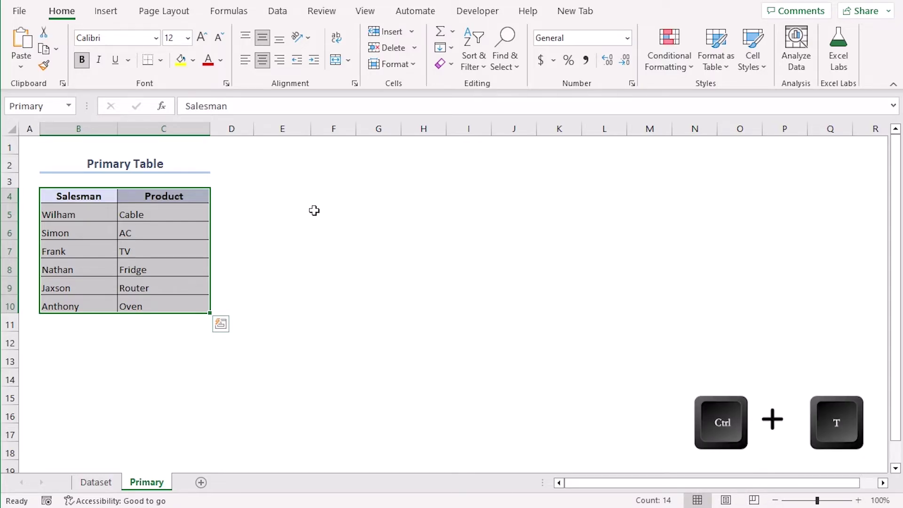
- Convert the selected range into a table with its first row as headers
key("ctrl+t")
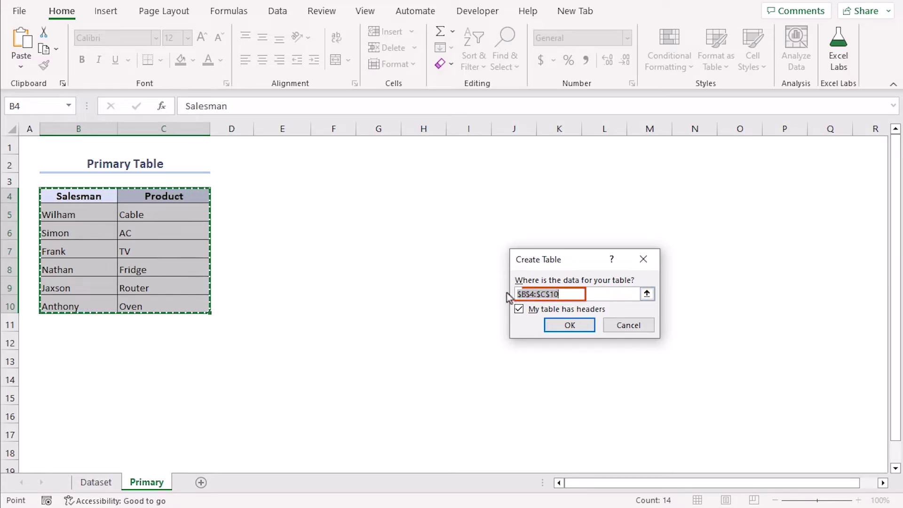
left_click(519, 309)
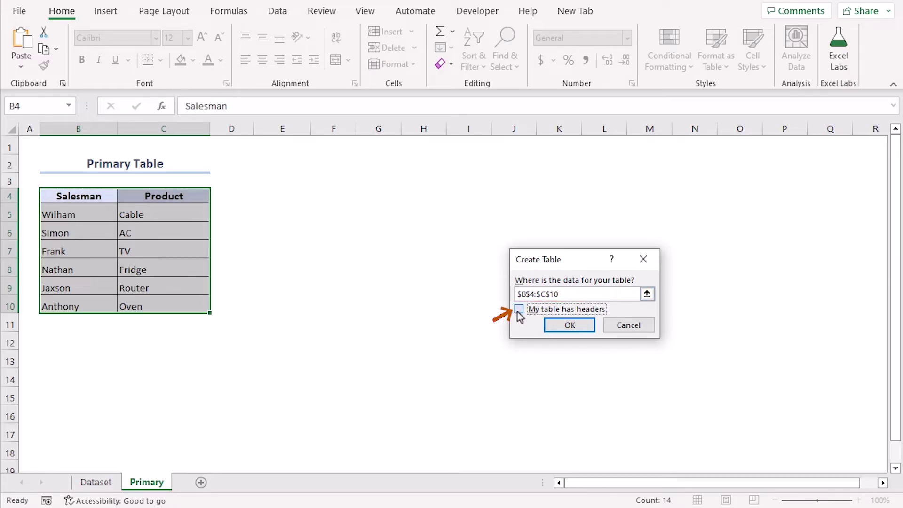
left_click(519, 310)
left_click(568, 329)
left_click(312, 286)
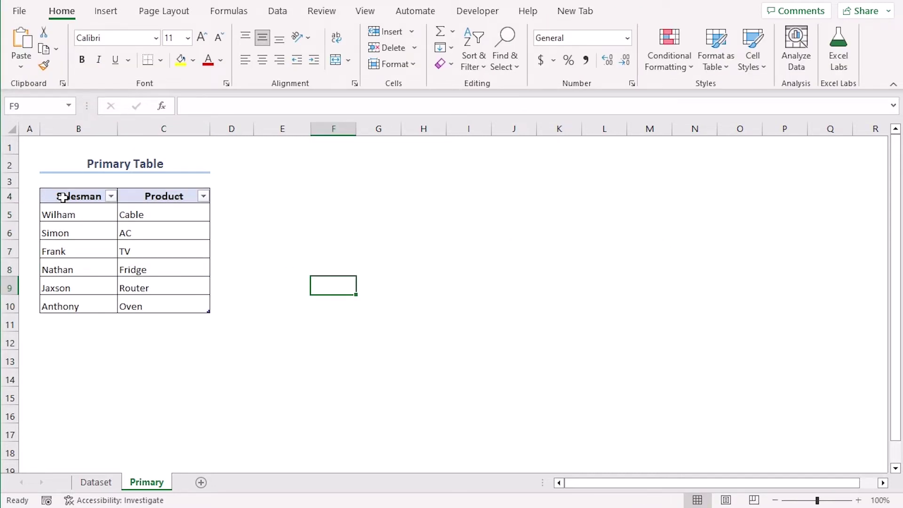
- Check the Primary and Table1 entries in the Name Manager, then close it
left_click(244, 12)
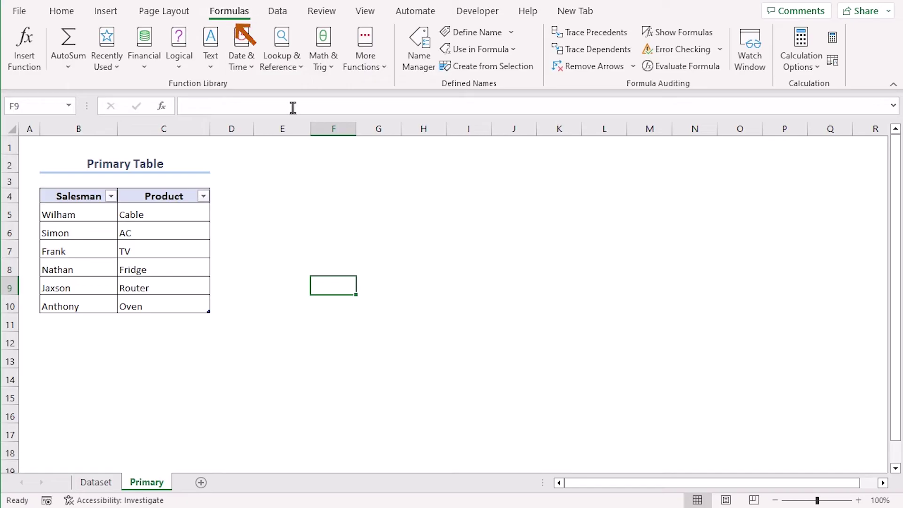
left_click(414, 71)
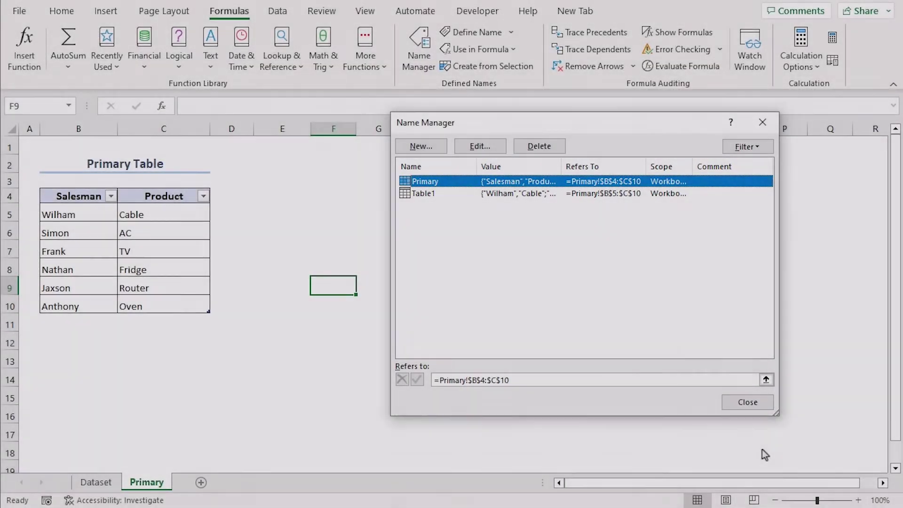
left_click(754, 407)
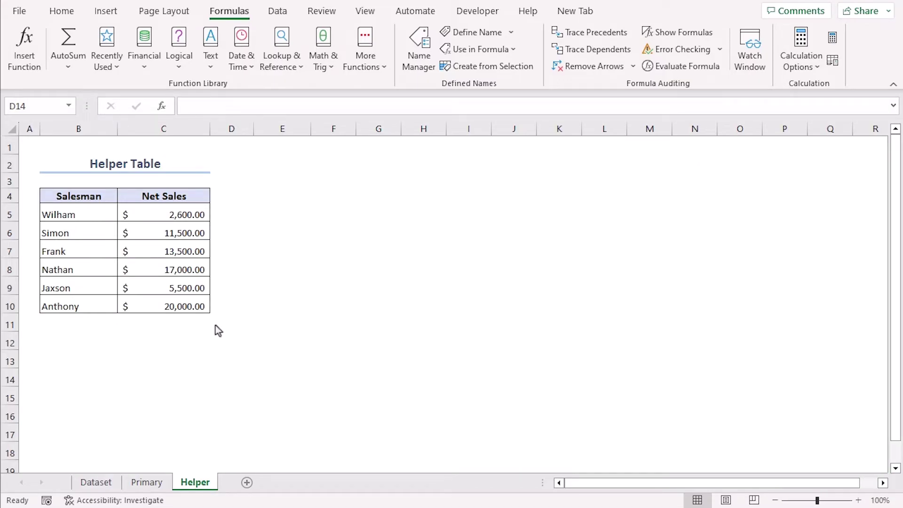
- Name Helper-sheet range B4:C10 'Helper' and convert it to table Table2 with headers
left_click_drag(80, 196, 179, 303)
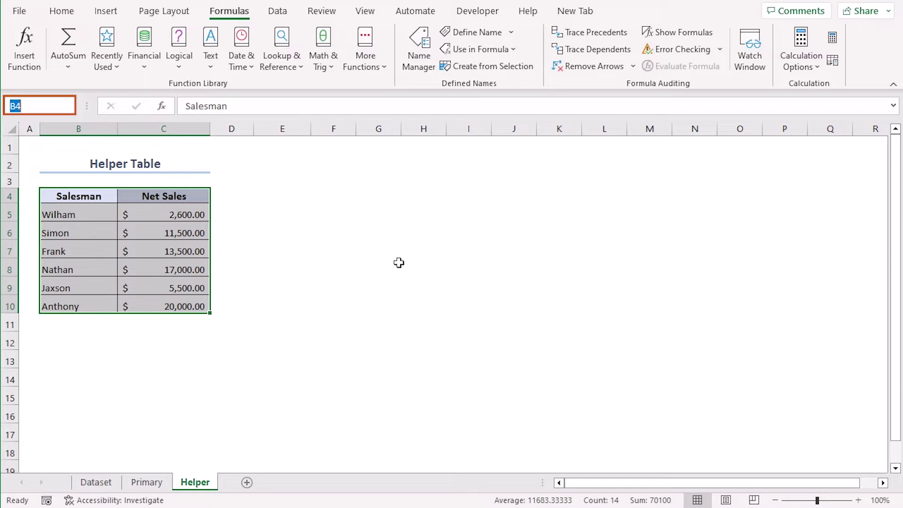
type("Helper")
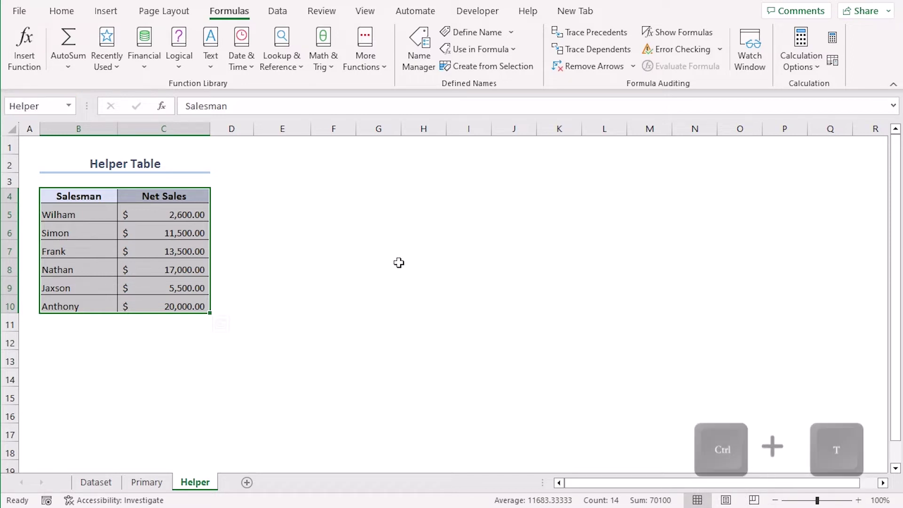
key("ctrl+t")
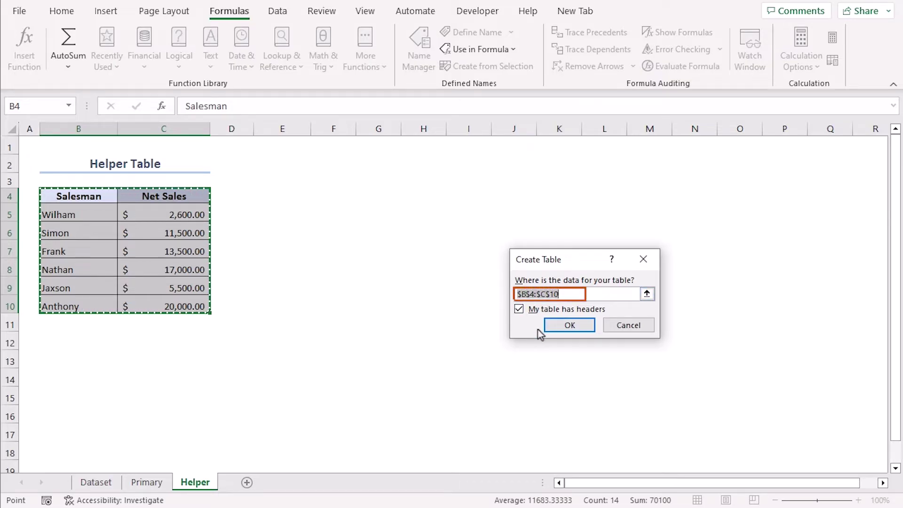
key("Tab")
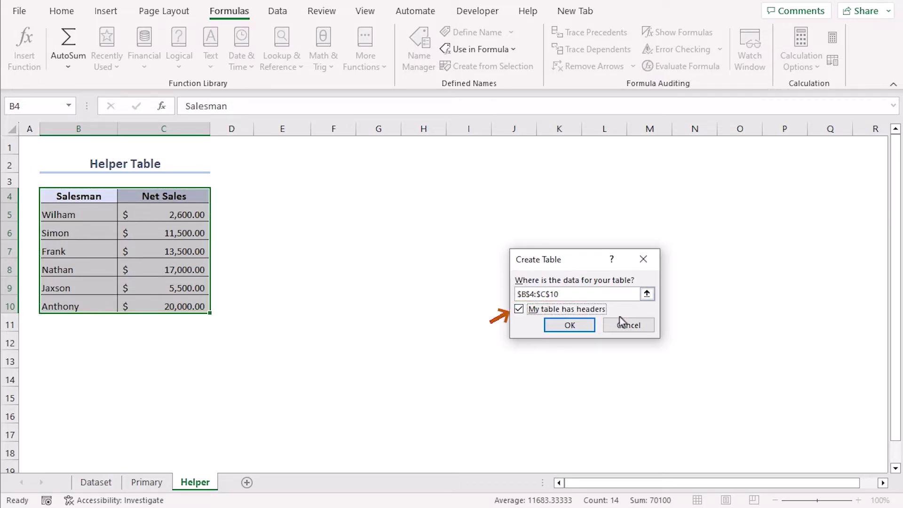
left_click(582, 329)
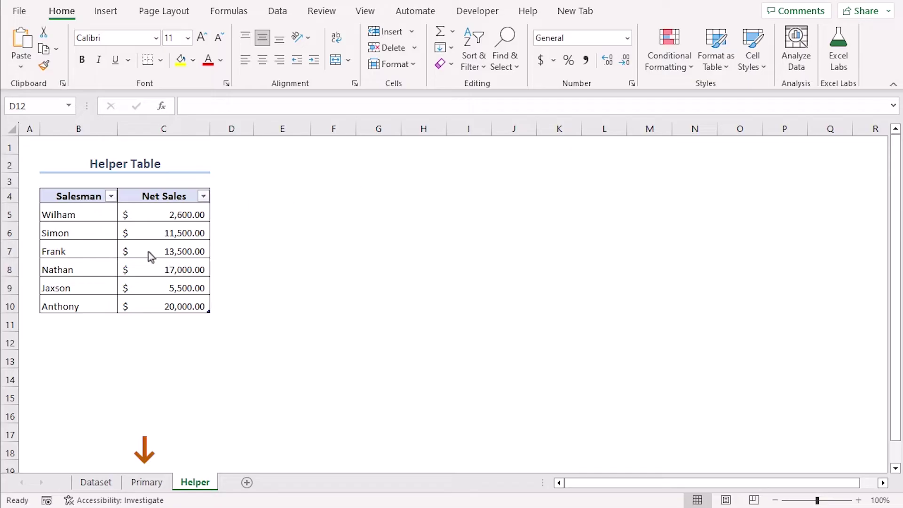
- Insert a PivotTable from the Primary table at E4, adding the data to the Data Model
left_click(145, 484)
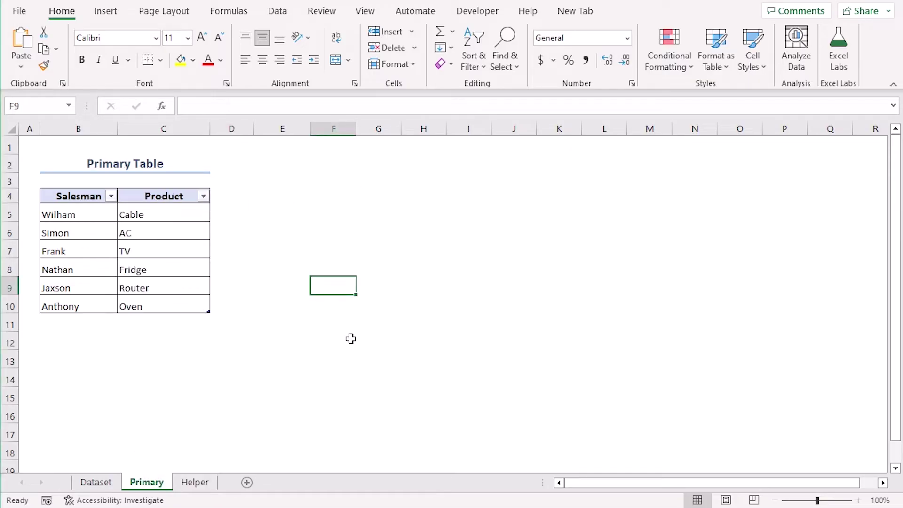
left_click(113, 14)
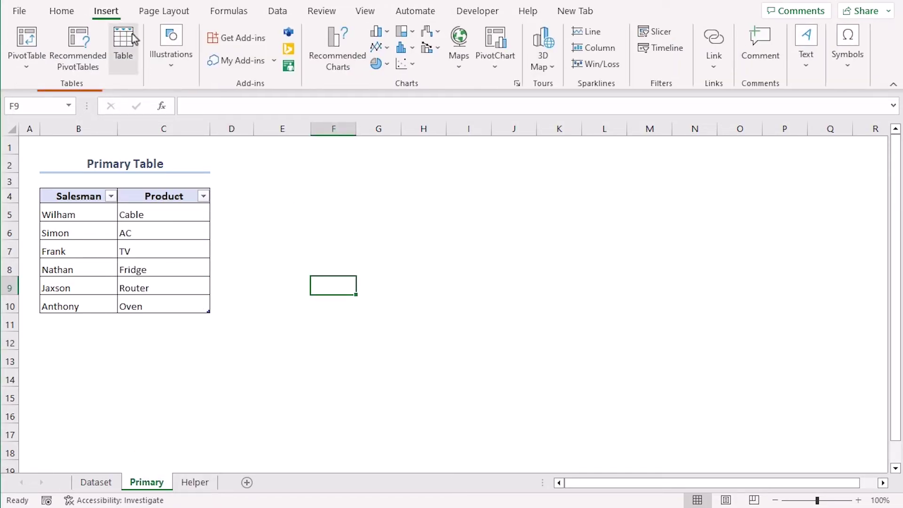
left_click(19, 51)
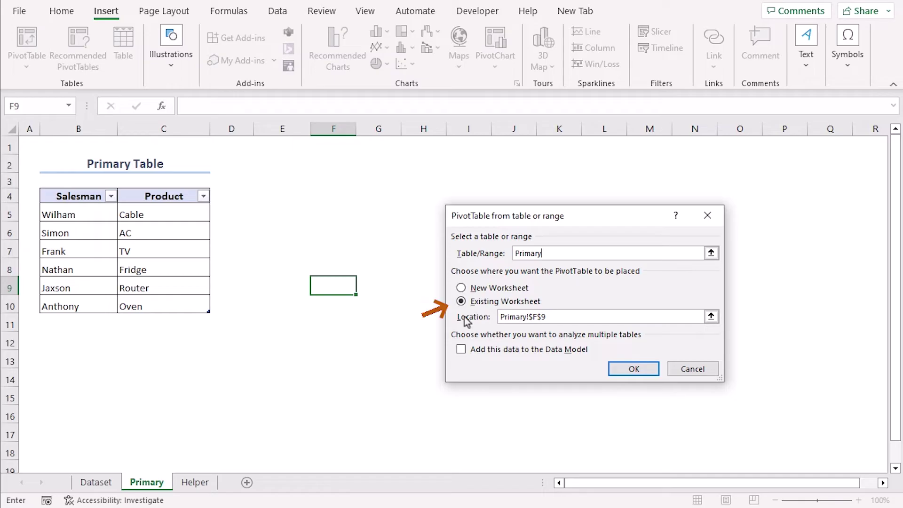
left_click_drag(574, 320, 501, 317)
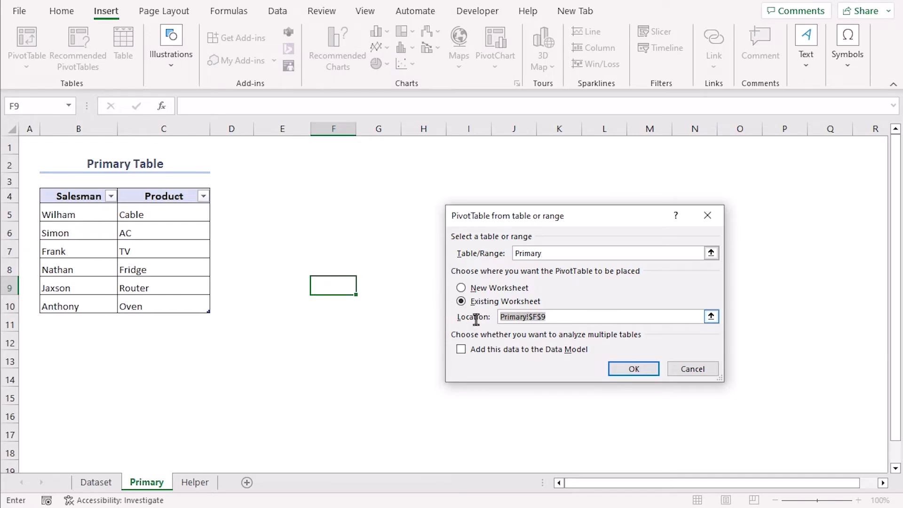
left_click(267, 189)
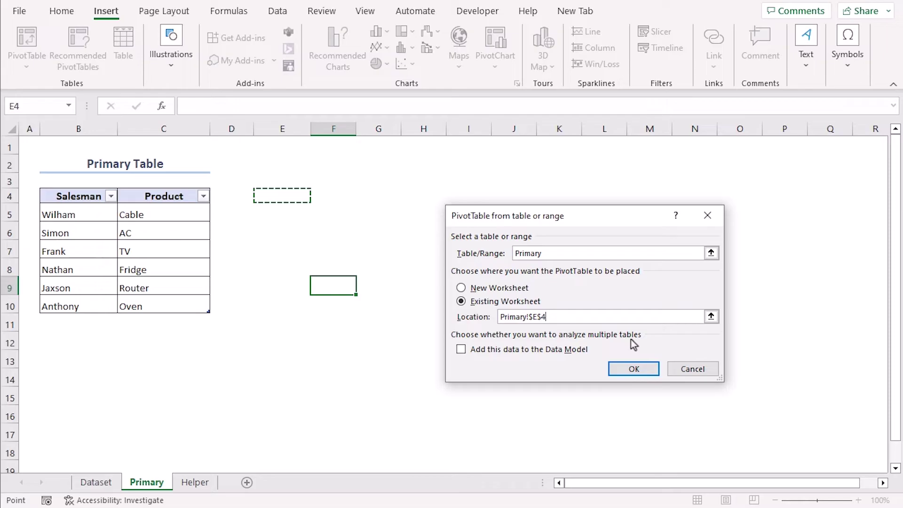
left_click(461, 351)
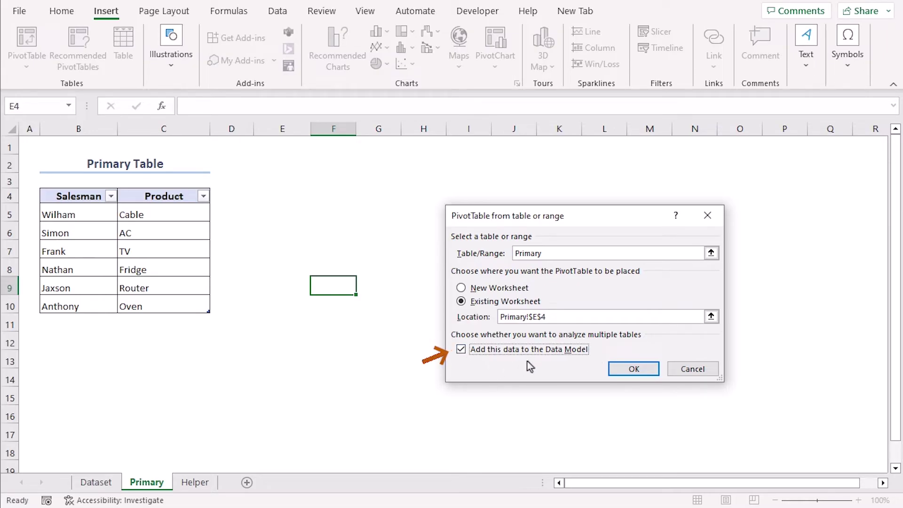
left_click(625, 370)
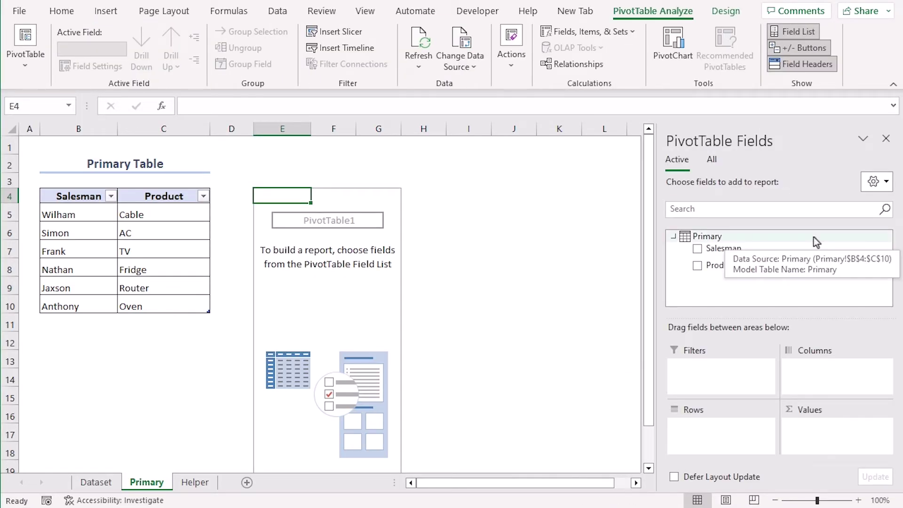
- Put Product in rows and Table2's Net Sales in values, then start a table relationship
left_click(697, 266)
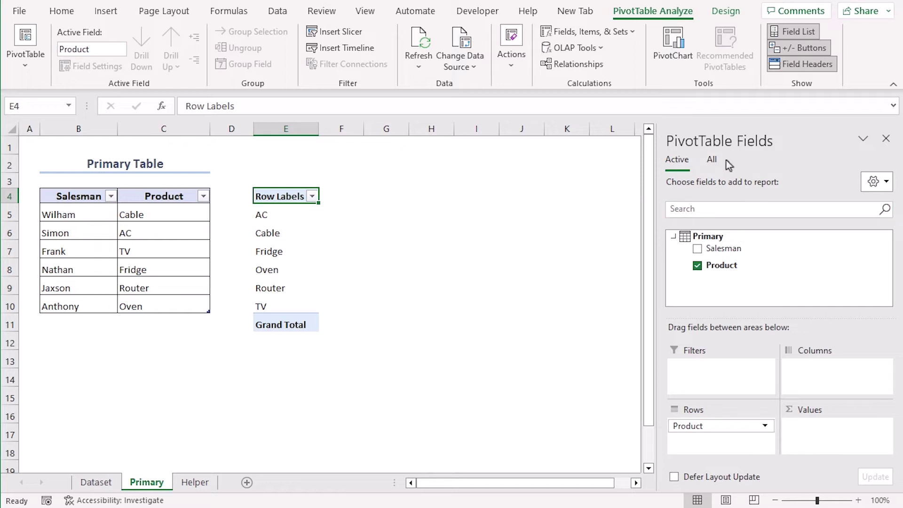
left_click(712, 160)
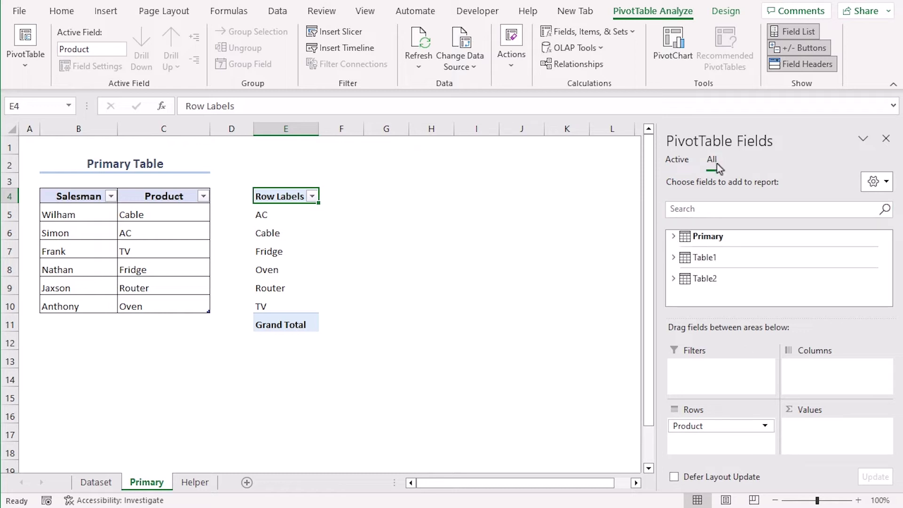
left_click(731, 272)
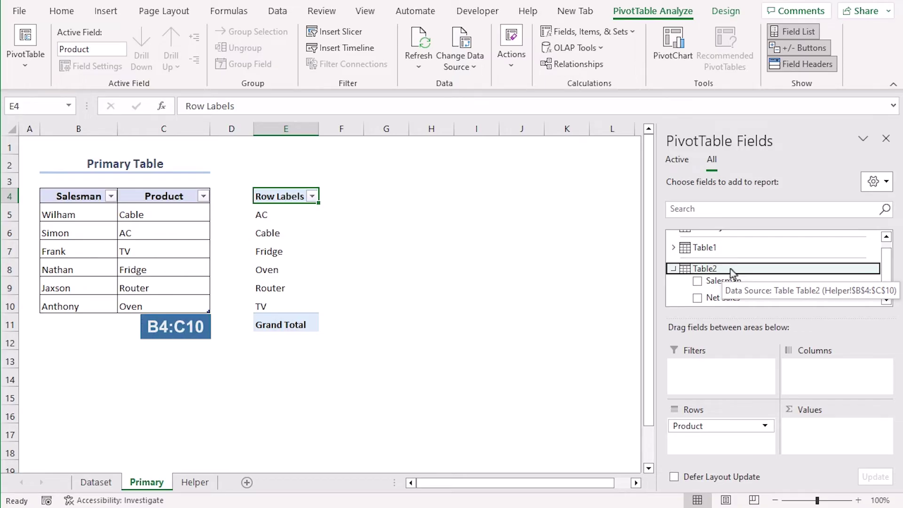
left_click(698, 298)
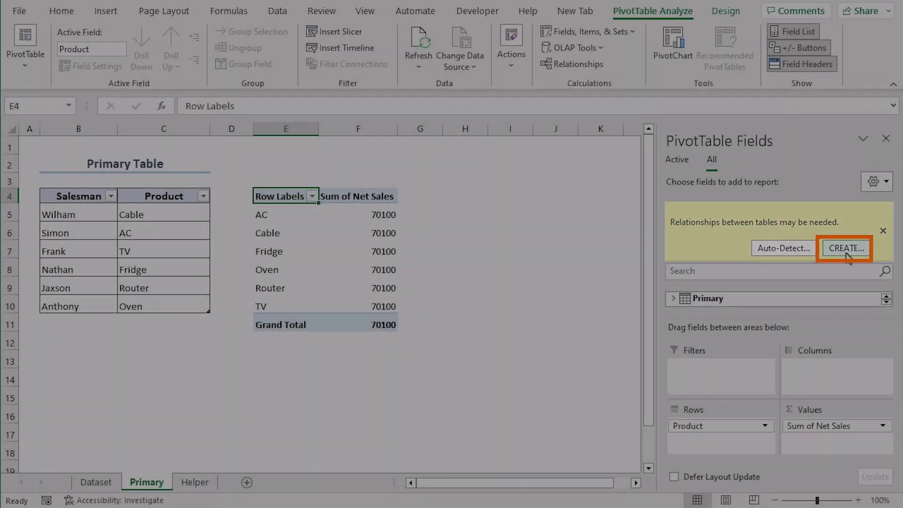
left_click(846, 253)
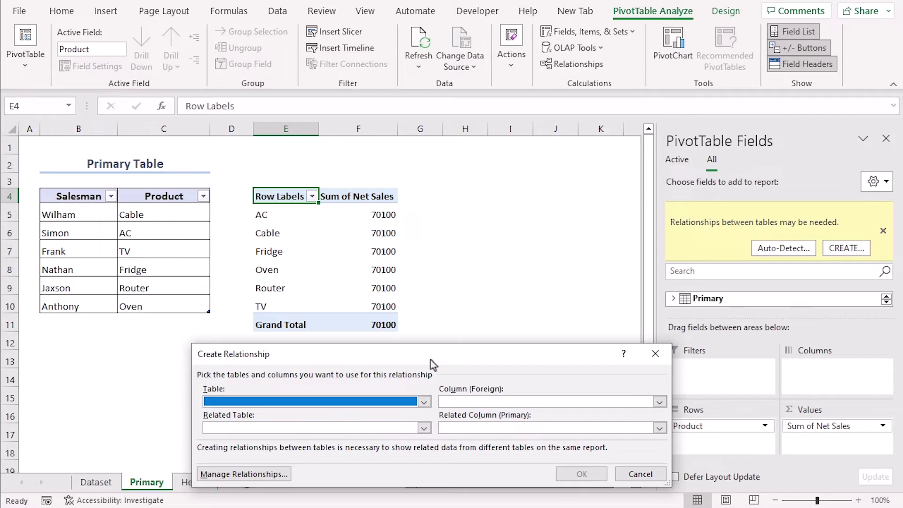
- Relate Table2 to Primary, matching the Salesman column in both tables
left_click(424, 403)
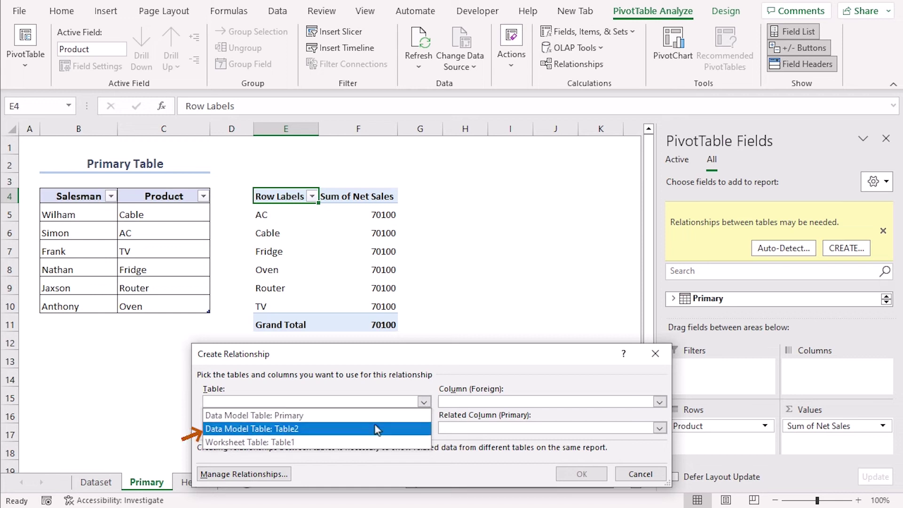
left_click(369, 430)
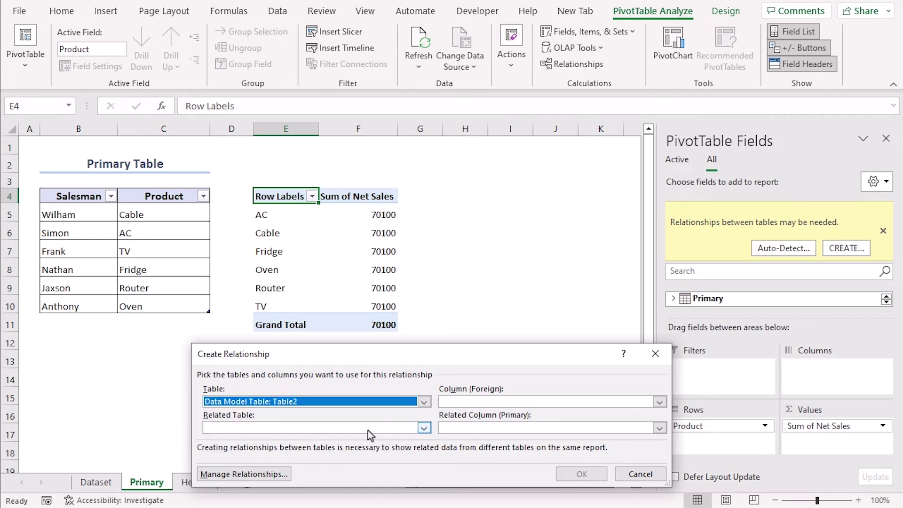
left_click(368, 430)
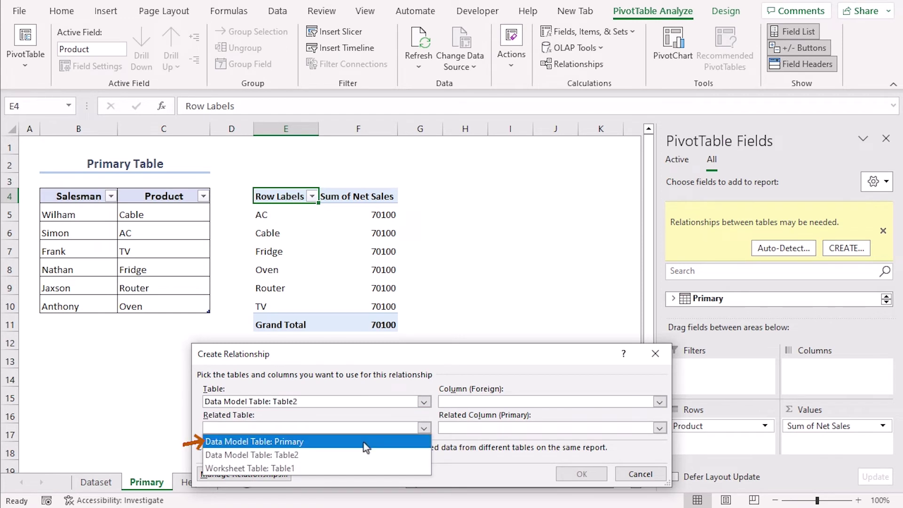
left_click(367, 442)
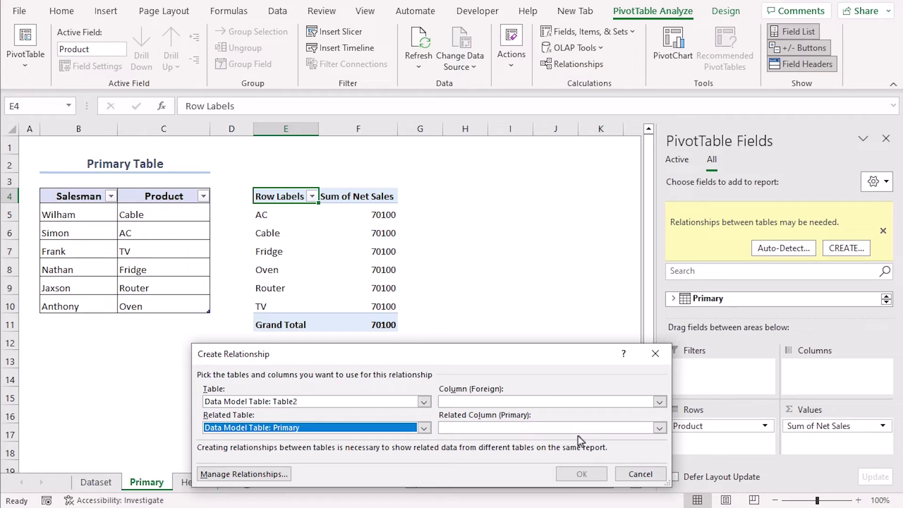
left_click(566, 406)
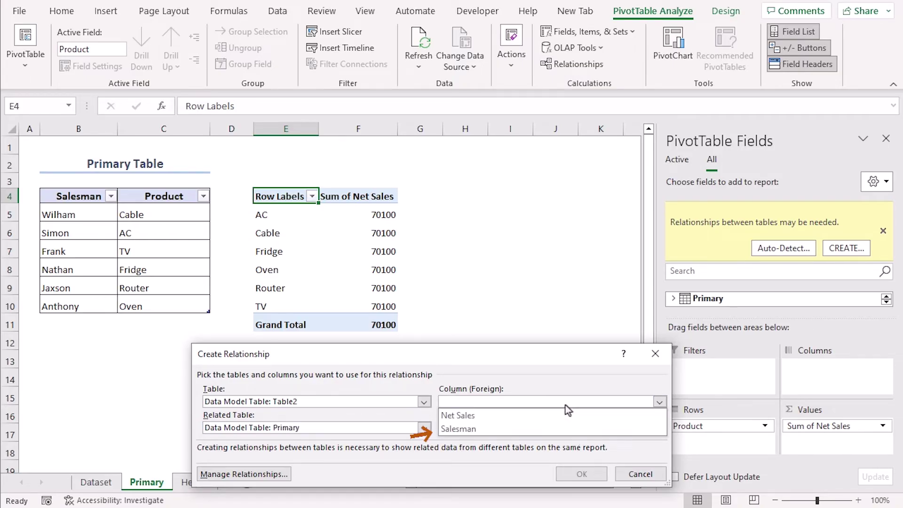
left_click(553, 429)
left_click(553, 430)
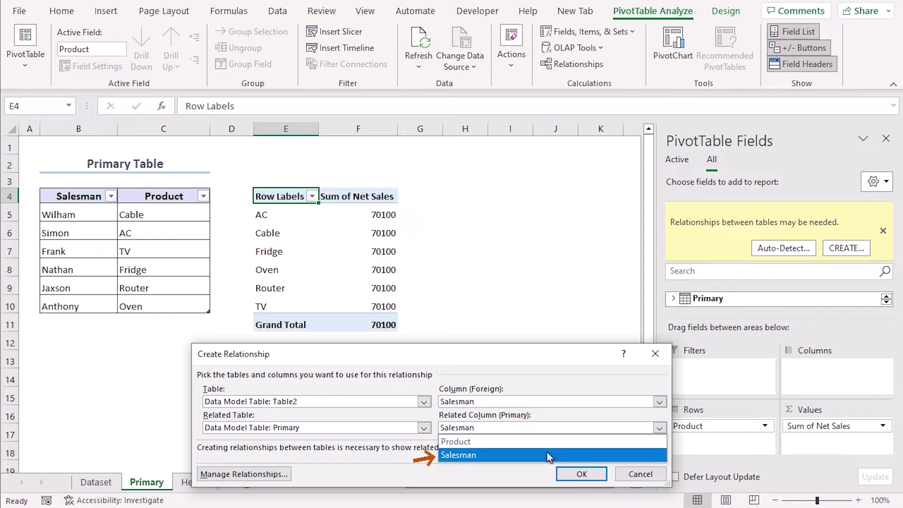
left_click(451, 455)
left_click(570, 472)
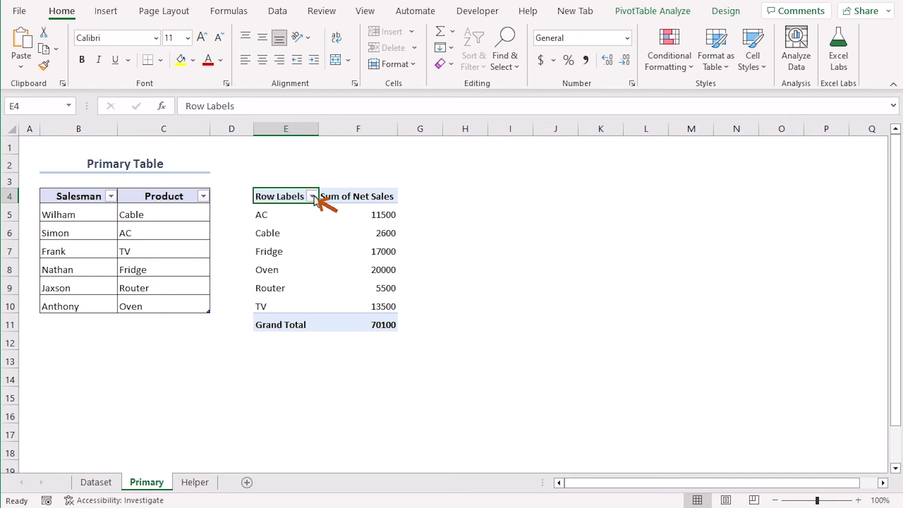
- Apply a 'contains c' label filter on Product, leaving AC and Cable totalling 14100
left_click(312, 197)
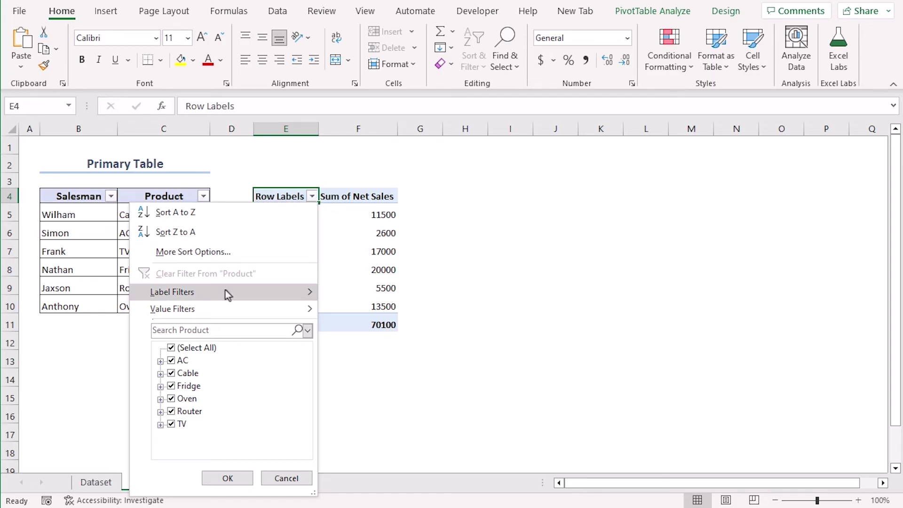
mouse_move(222, 296)
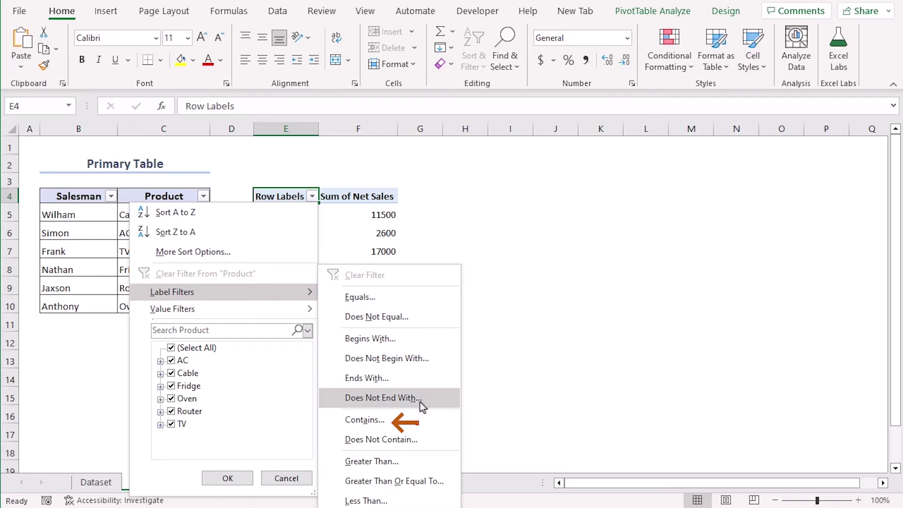
left_click(415, 416)
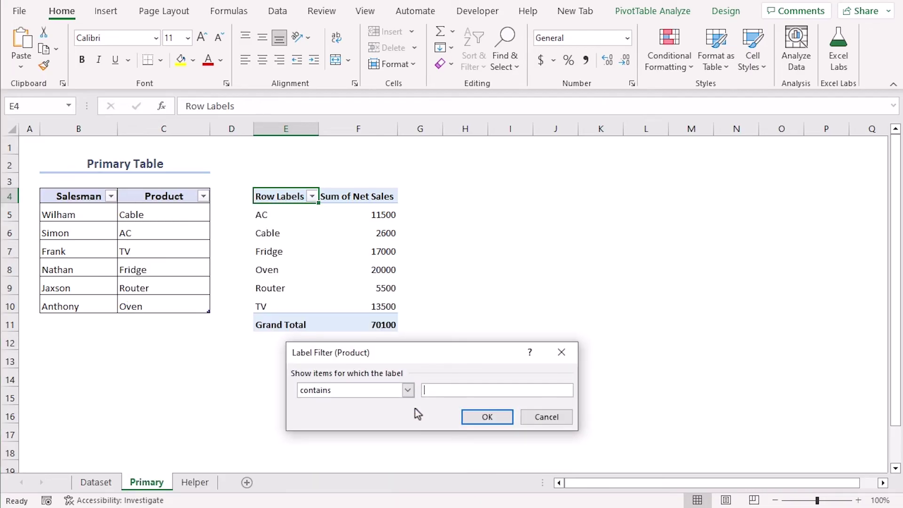
type("c")
left_click(484, 417)
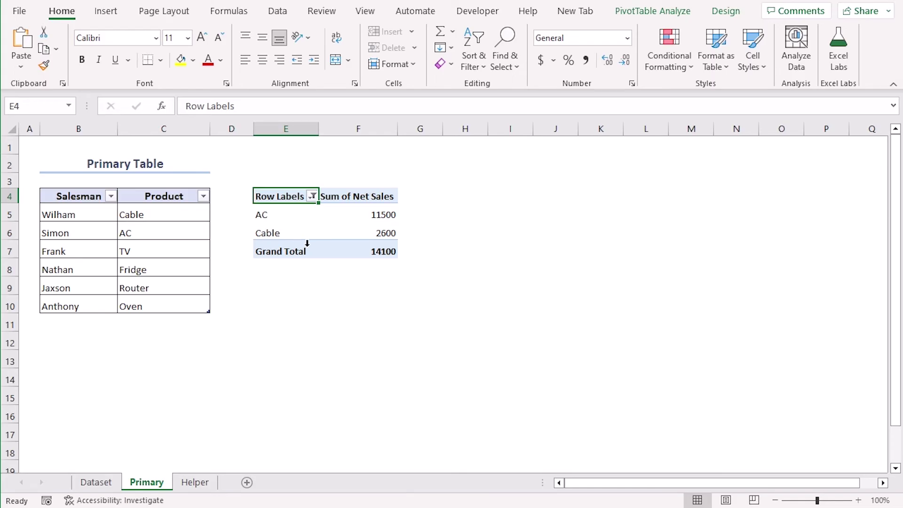
- Clear the contains-c label filter from the Product rows
left_click(312, 196)
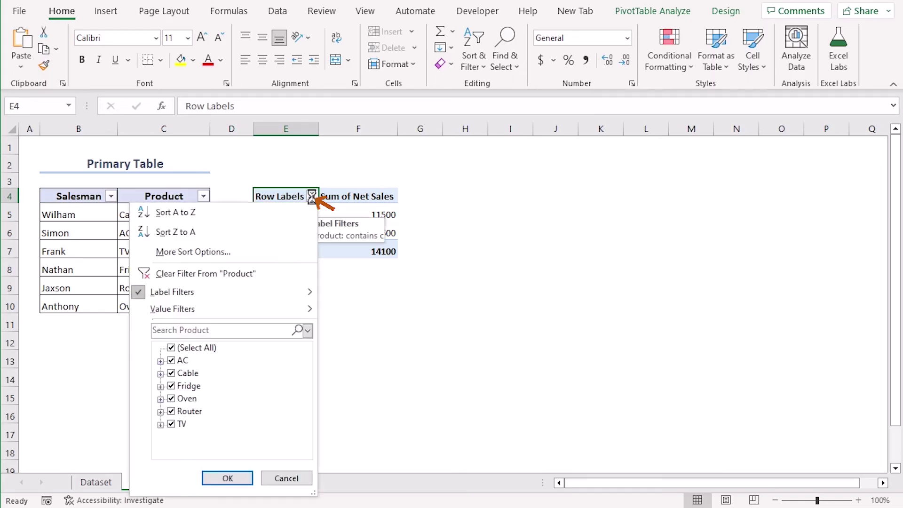
mouse_move(309, 292)
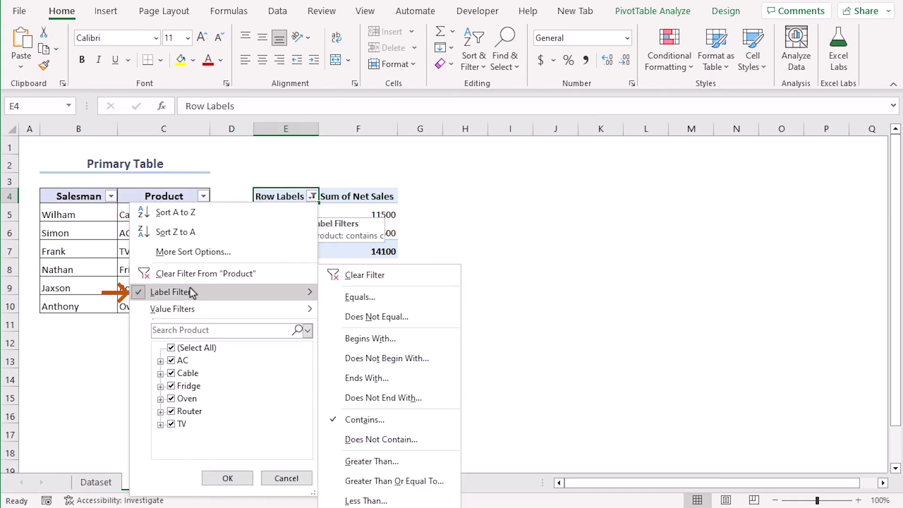
left_click(353, 276)
- Add a value filter showing products with net sales greater than 10000
left_click(312, 195)
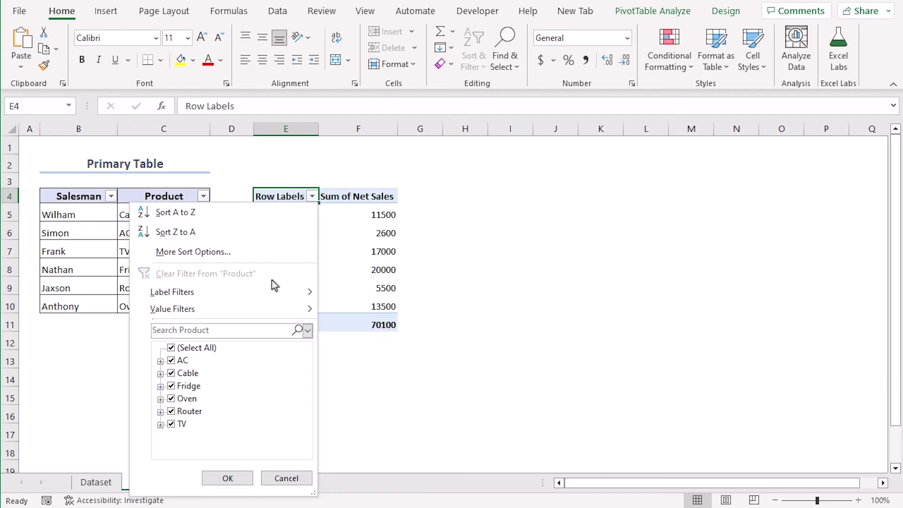
mouse_move(263, 310)
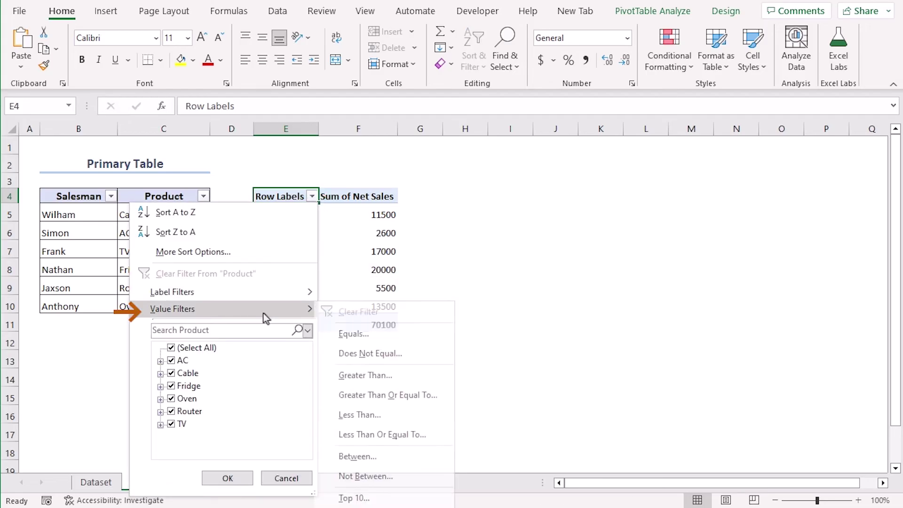
left_click(424, 375)
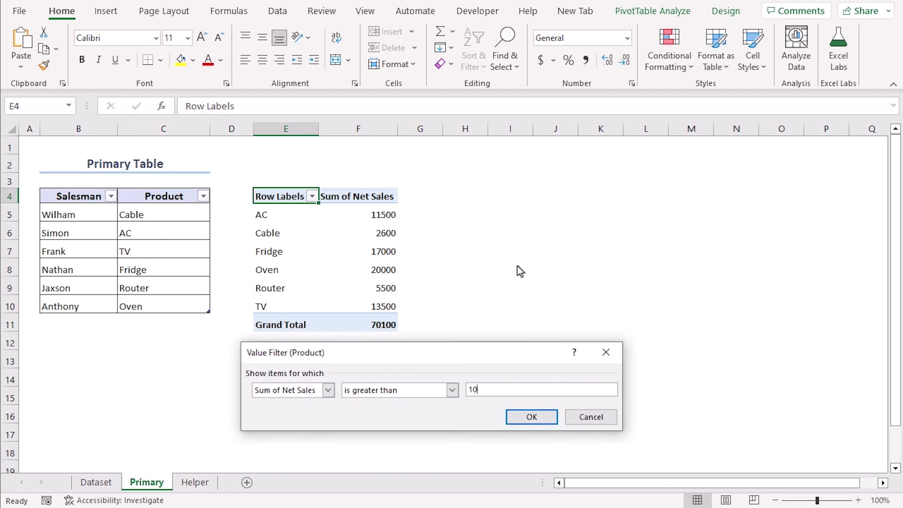
type("10000")
left_click(541, 416)
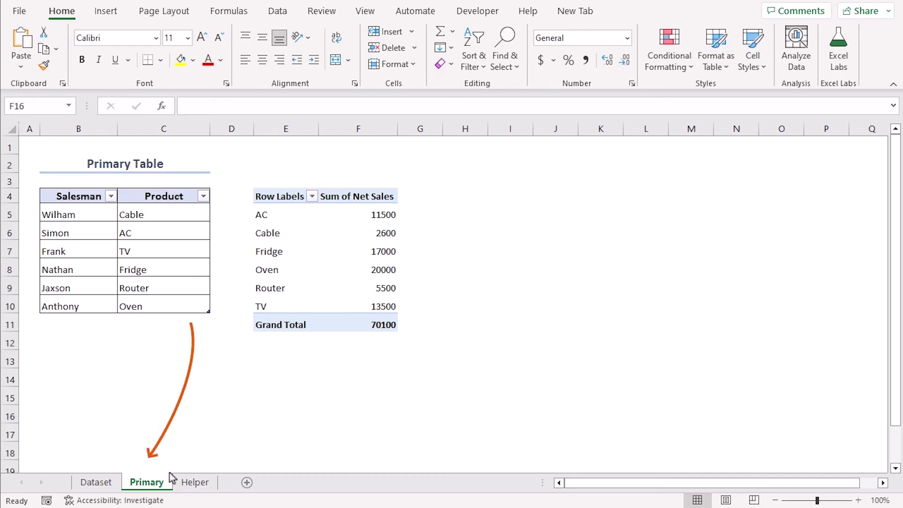
- Change the Helper table's net sales in C10 from 20,000 to 10000
left_click(202, 483)
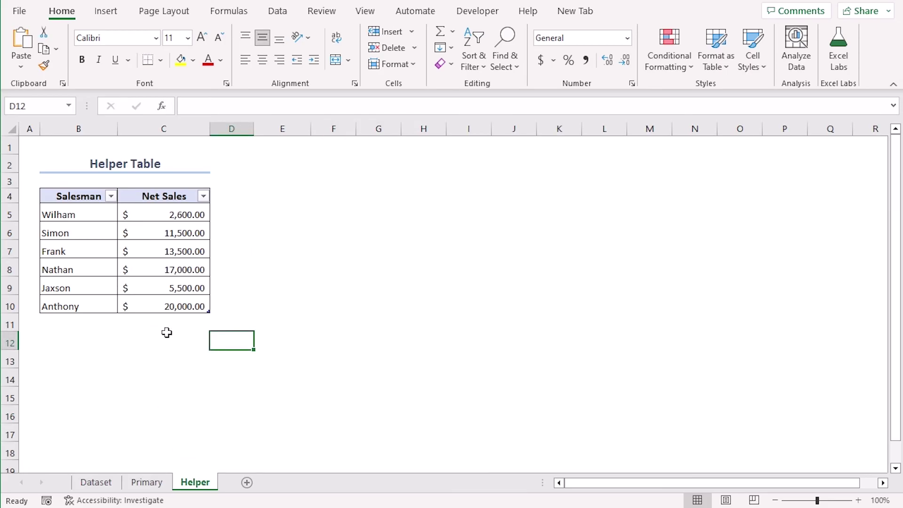
left_click(151, 311)
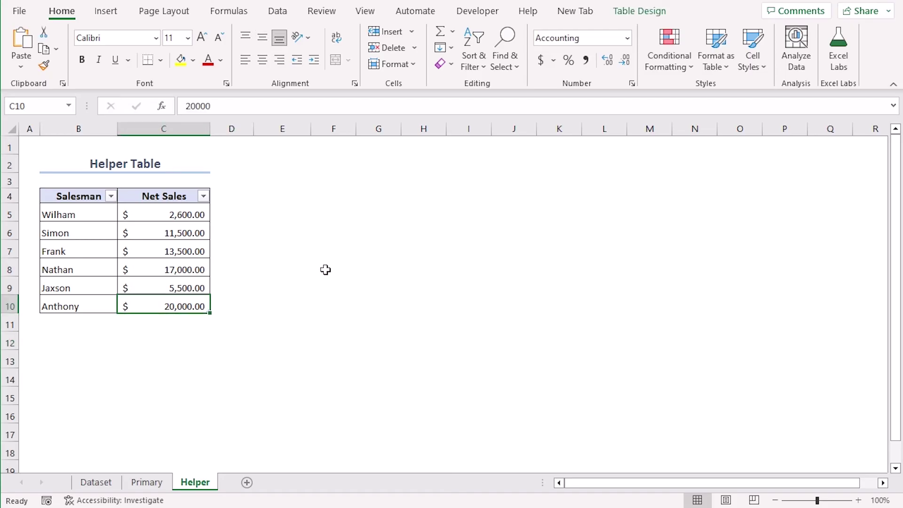
type("10000")
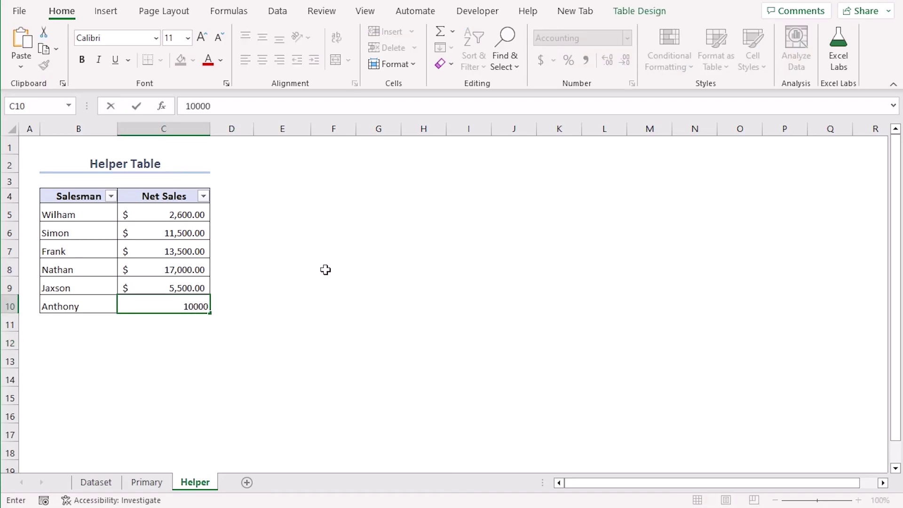
key("Return")
- Change the Primary table's product in C5 from Cable to Charger
left_click(145, 482)
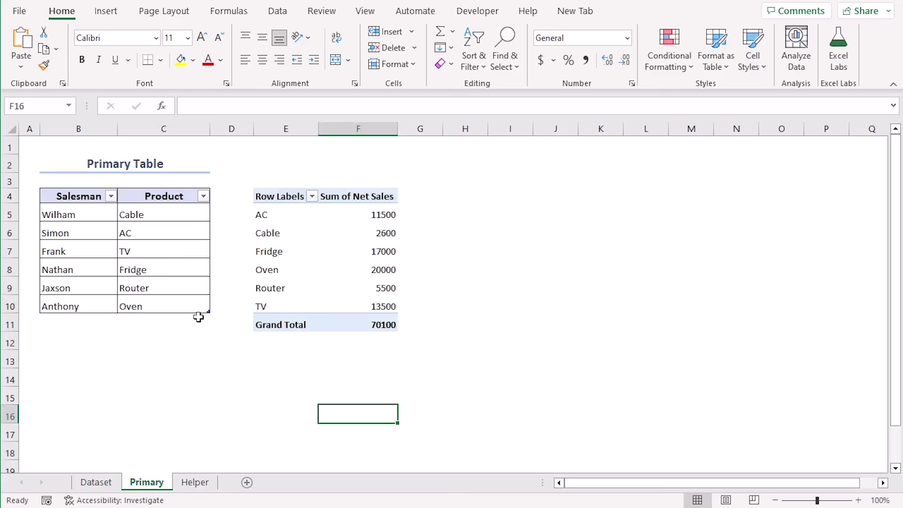
left_click(160, 214)
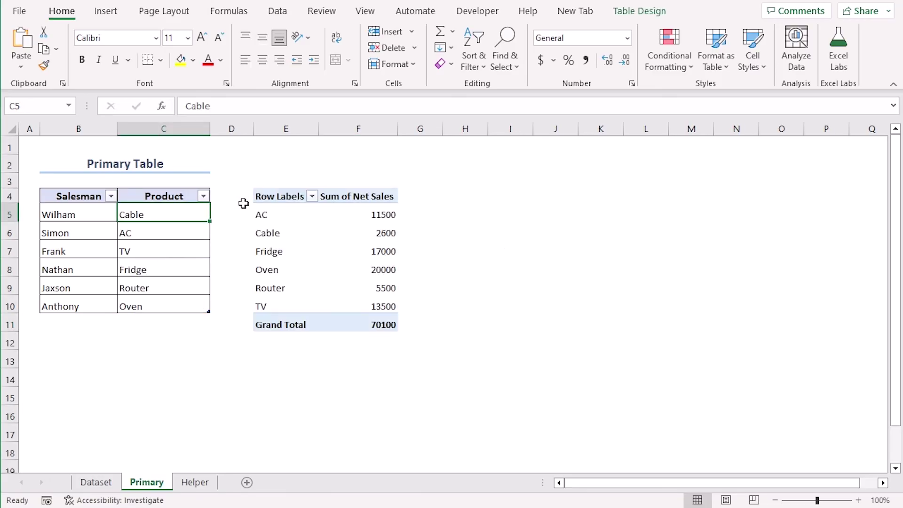
type("Charger")
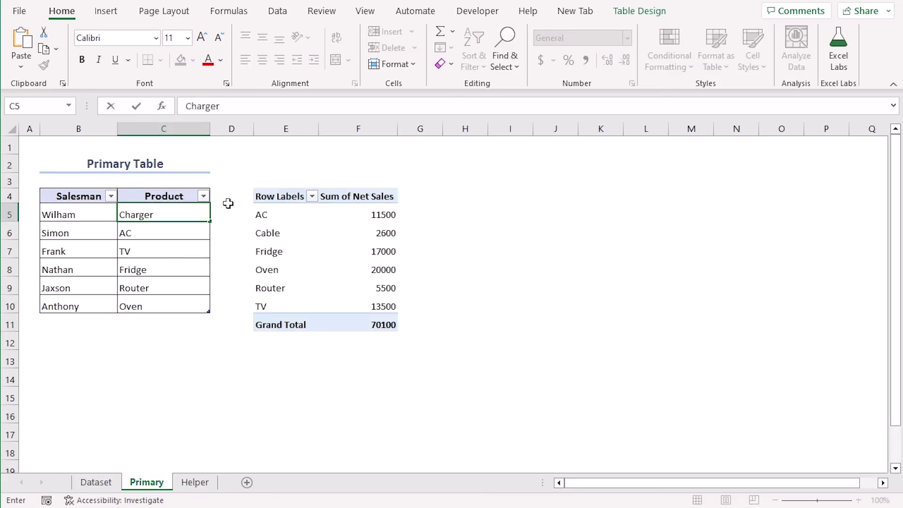
key("Return")
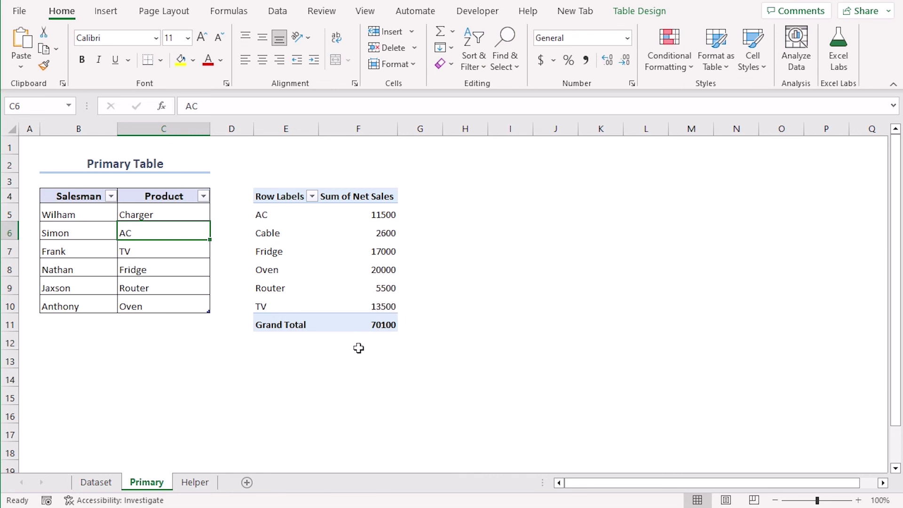
- Refresh the PivotTable so it shows Charger 2600, Oven 10000 and Grand Total 60100
right_click(333, 197)
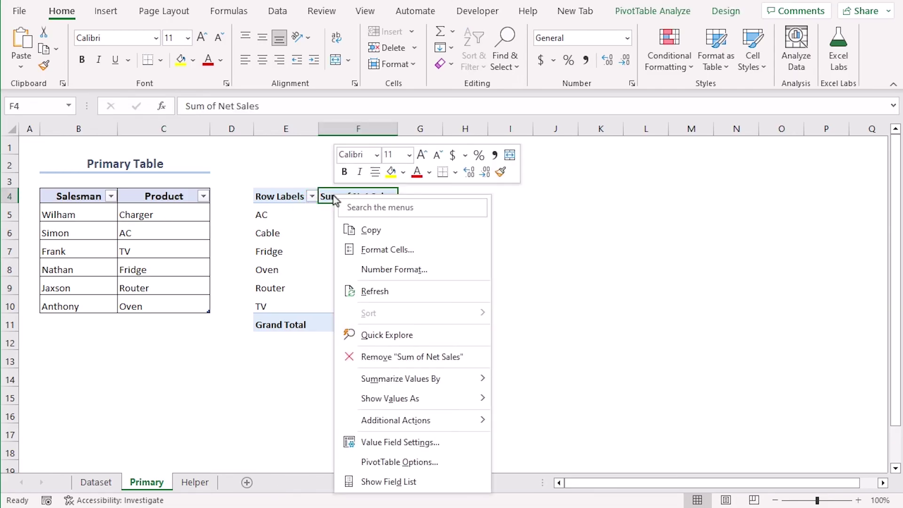
left_click(401, 294)
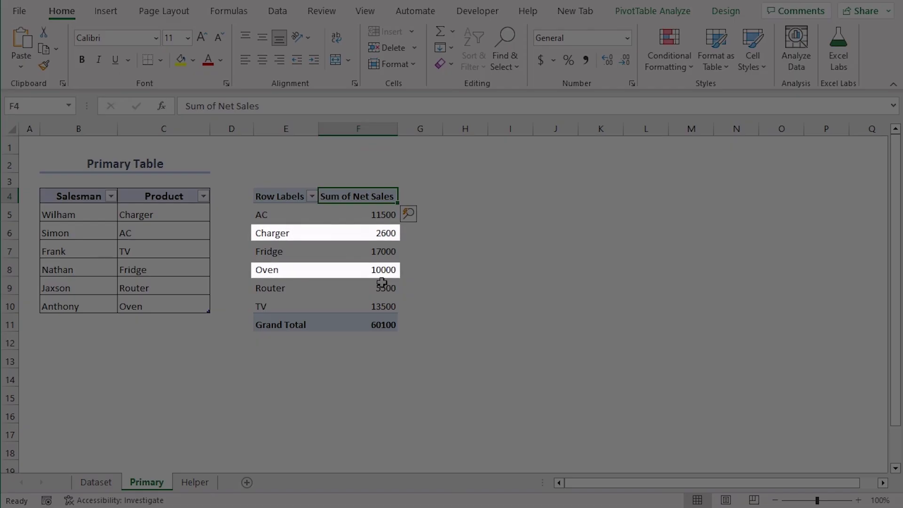